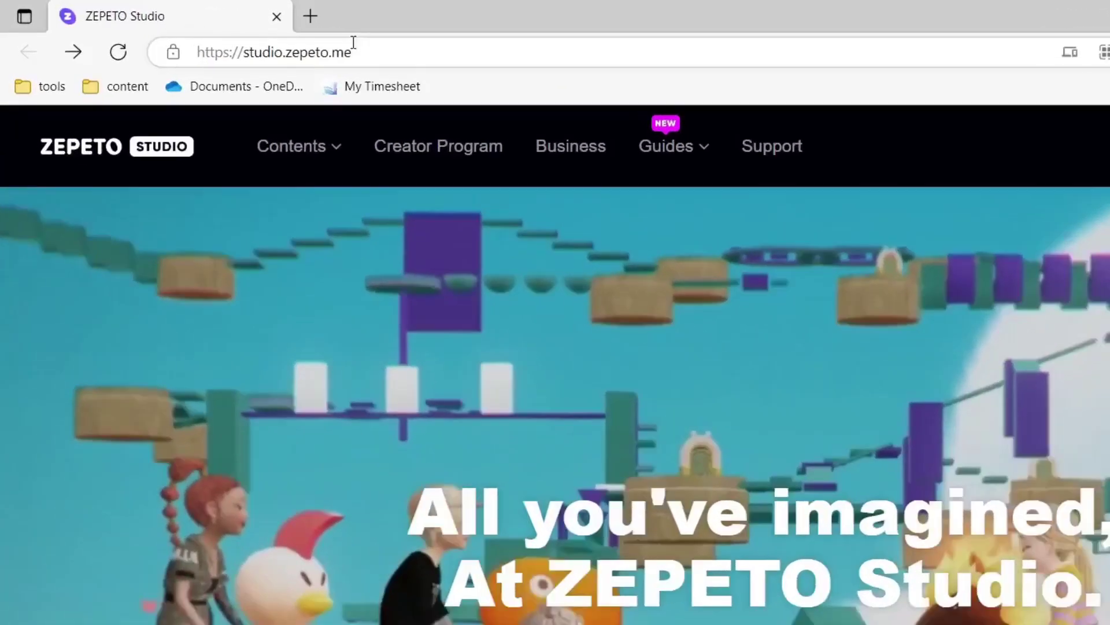
# Step: Open the World Guides of ZEPETO Studio at studio.zepeto.me
pyautogui.click(280, 34)
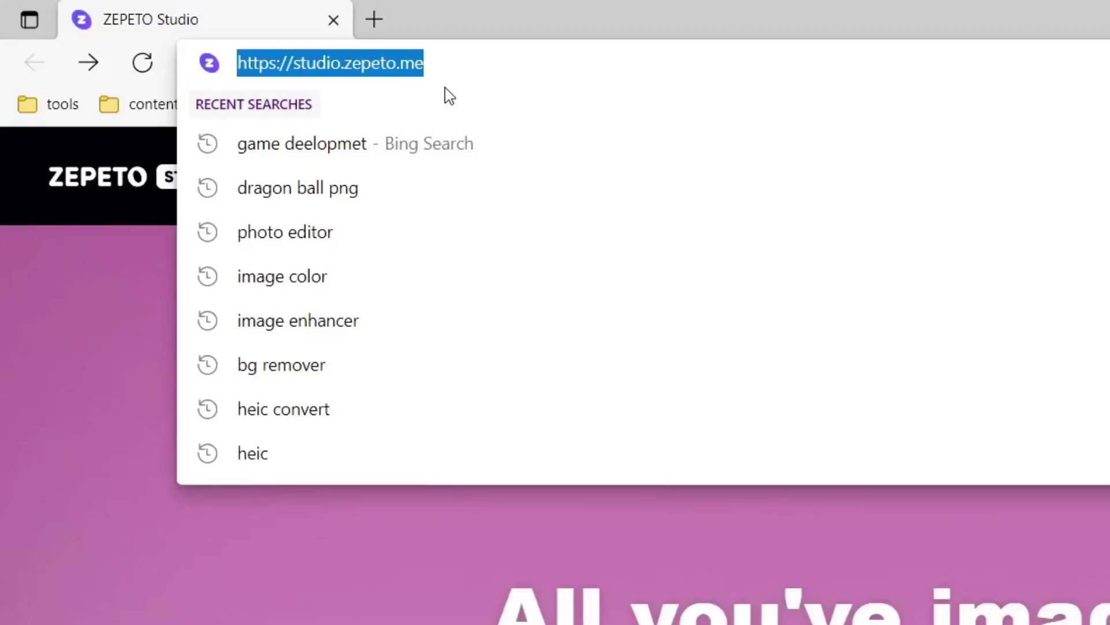
pyautogui.click(33, 370)
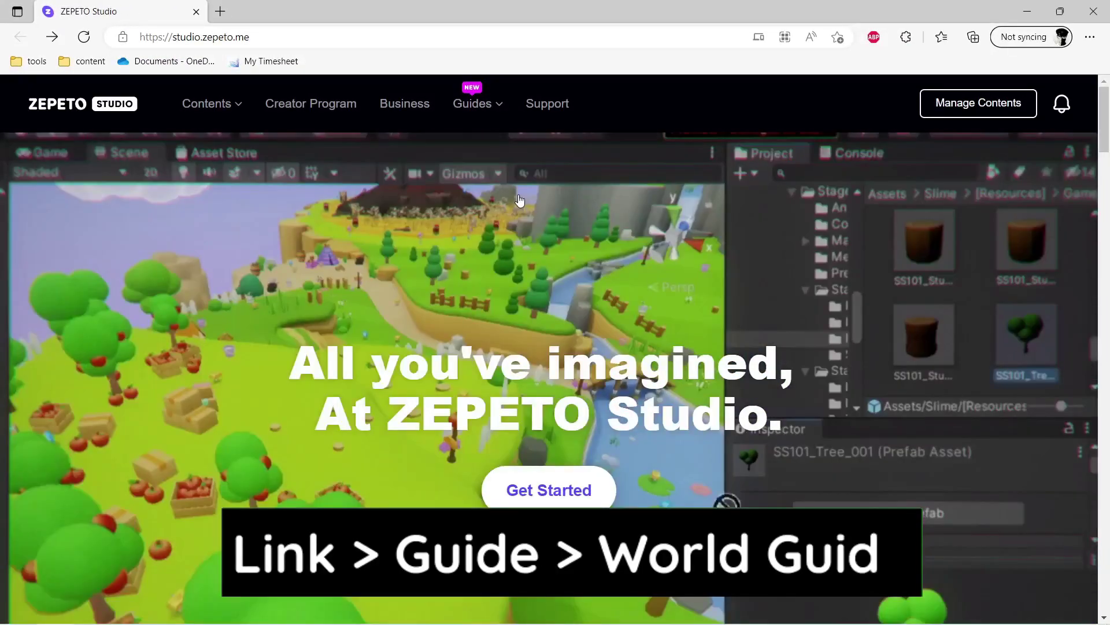
pyautogui.moveTo(478, 104)
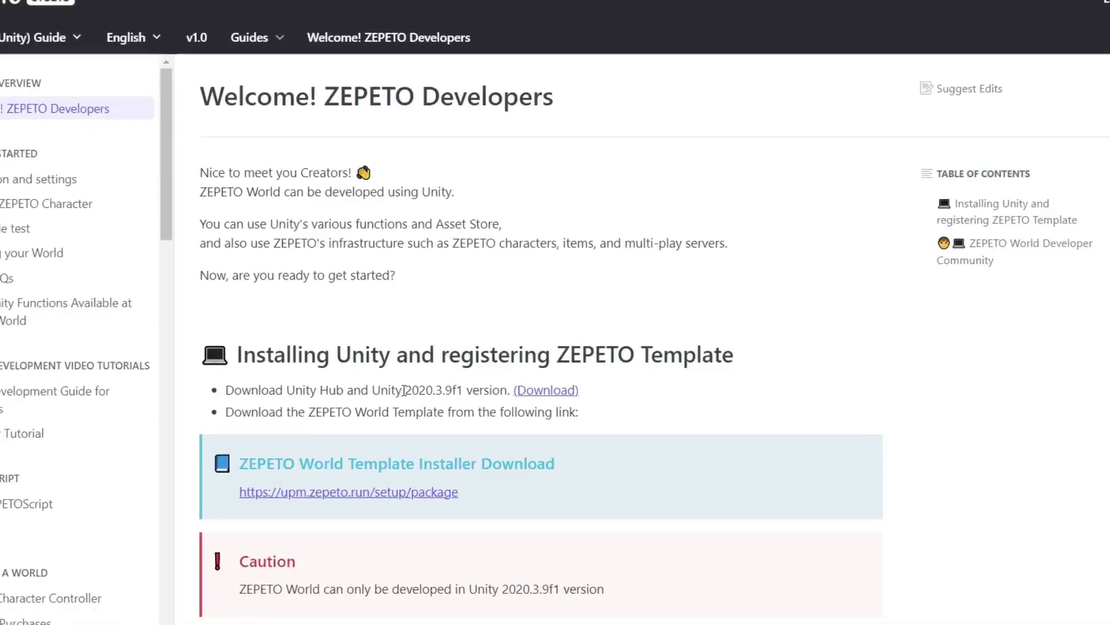
# Step: Check the Unity Hub and Unity 2020.3.9f1 requirement, and download the ZEPETO World Template installer from upm.zepeto.run/setup/package
pyautogui.moveTo(425, 425); pyautogui.dragTo(432, 425)
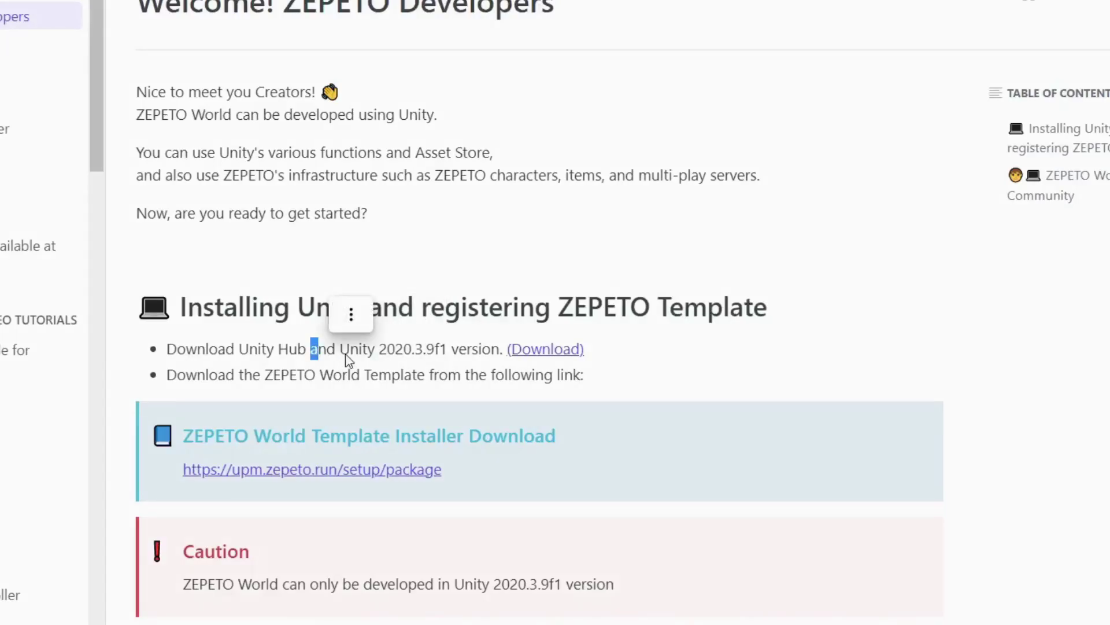
pyautogui.moveTo(239, 349); pyautogui.dragTo(446, 349)
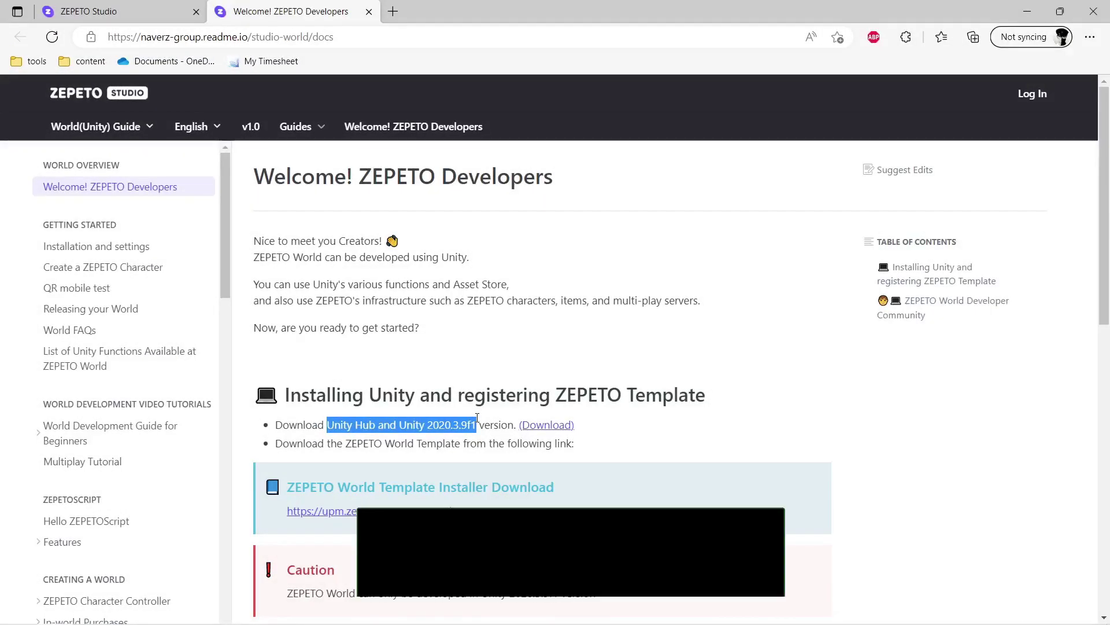
pyautogui.click(495, 426)
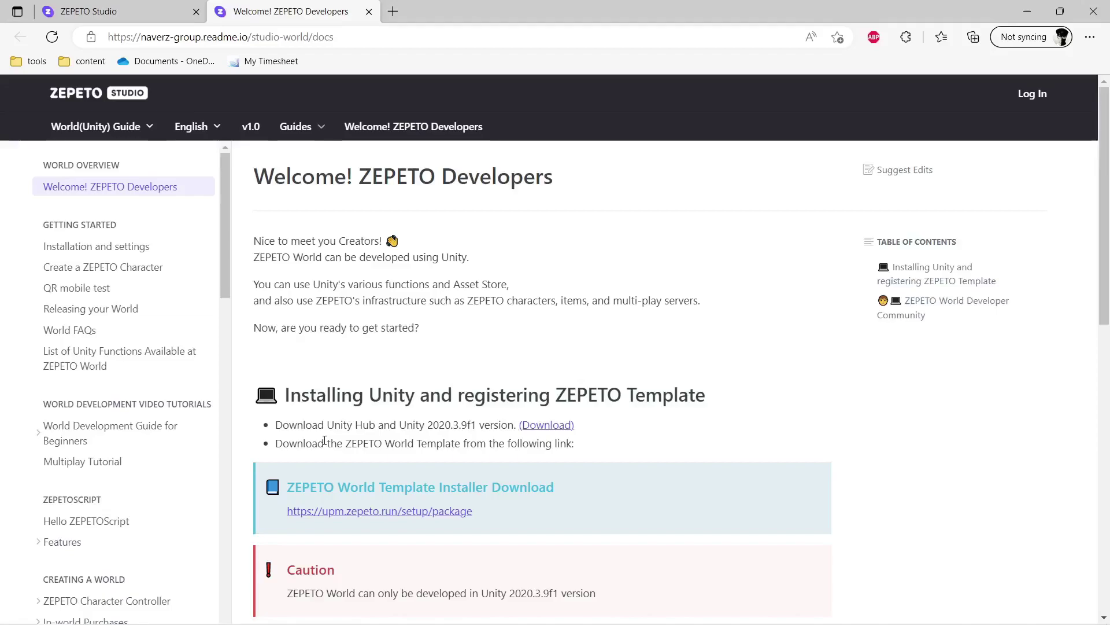
pyautogui.moveTo(325, 443); pyautogui.dragTo(466, 446)
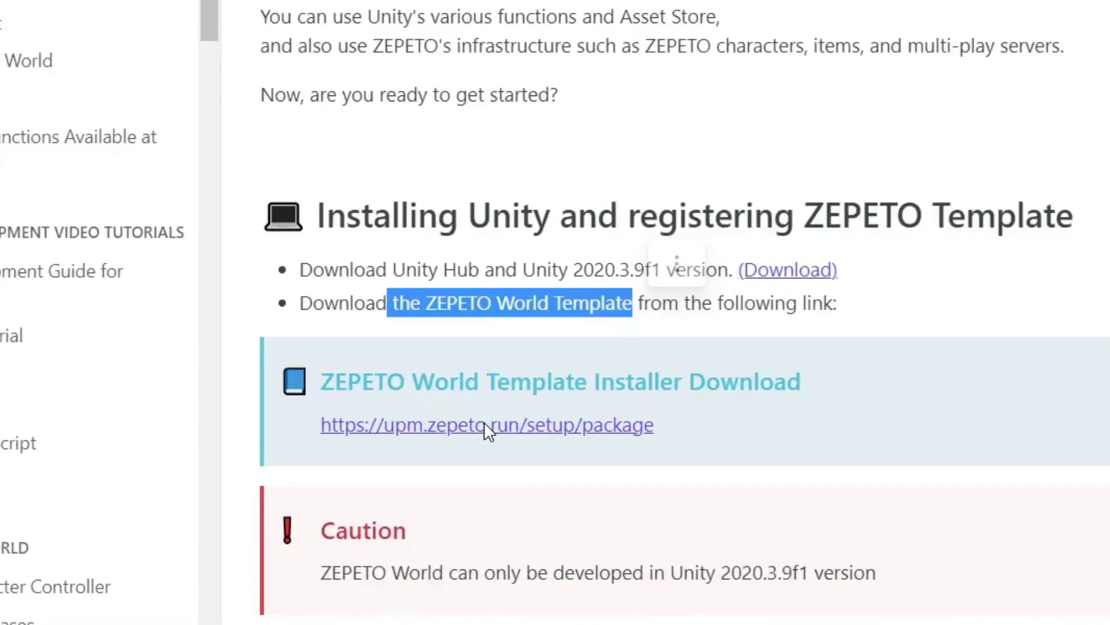
pyautogui.click(520, 331)
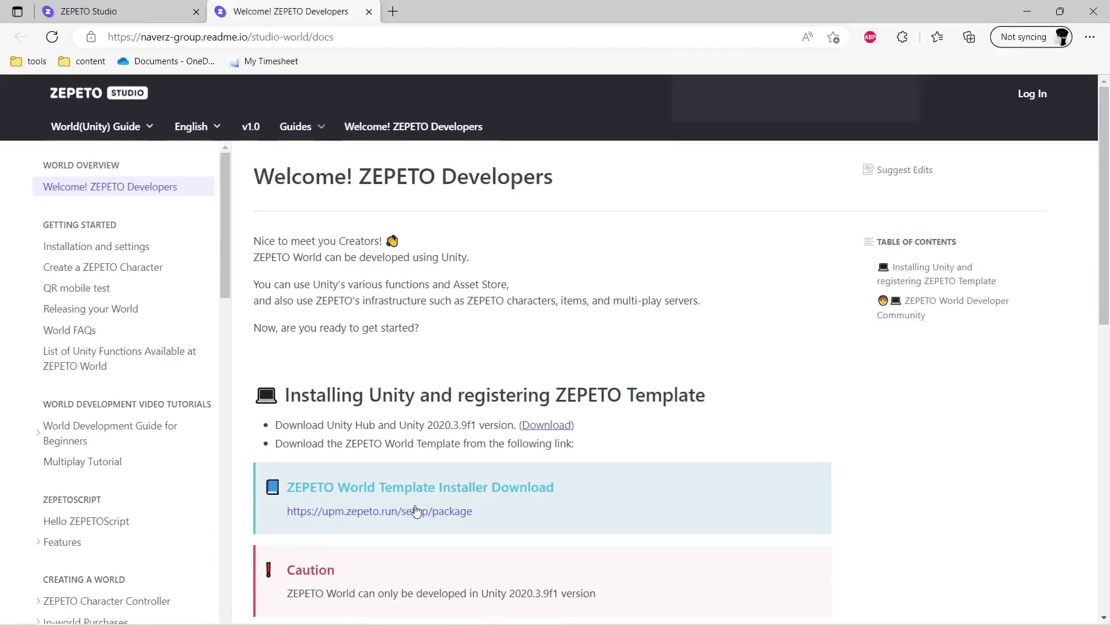
pyautogui.click(526, 431)
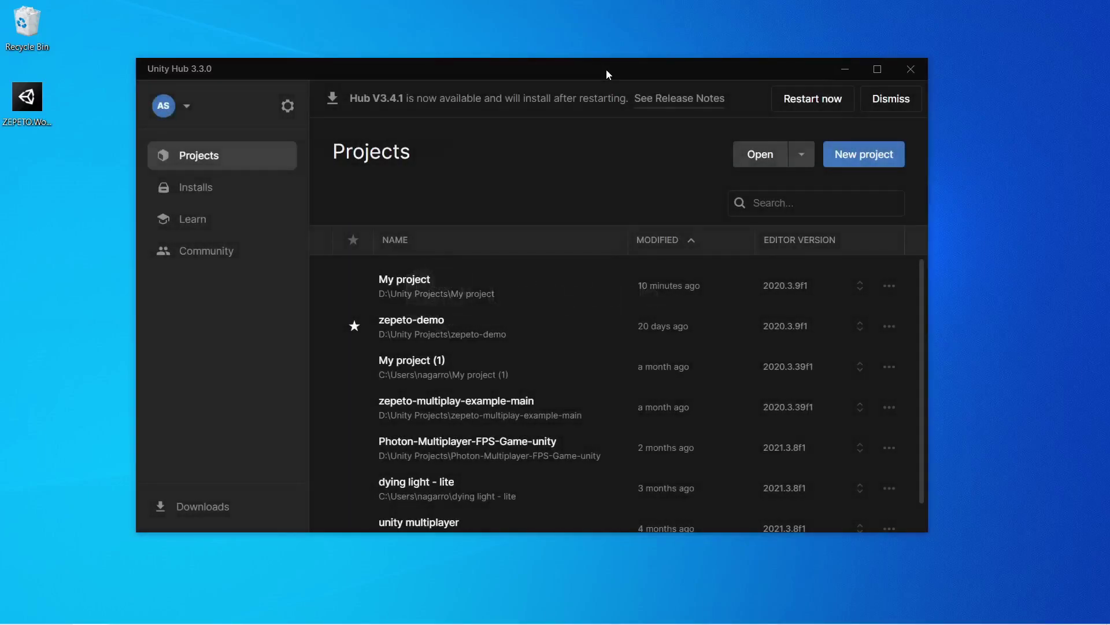
# Step: Switch to Unity Hub and create a 3D project named zepto-installer with editor version 2020.3.9f1
pyautogui.click(890, 99)
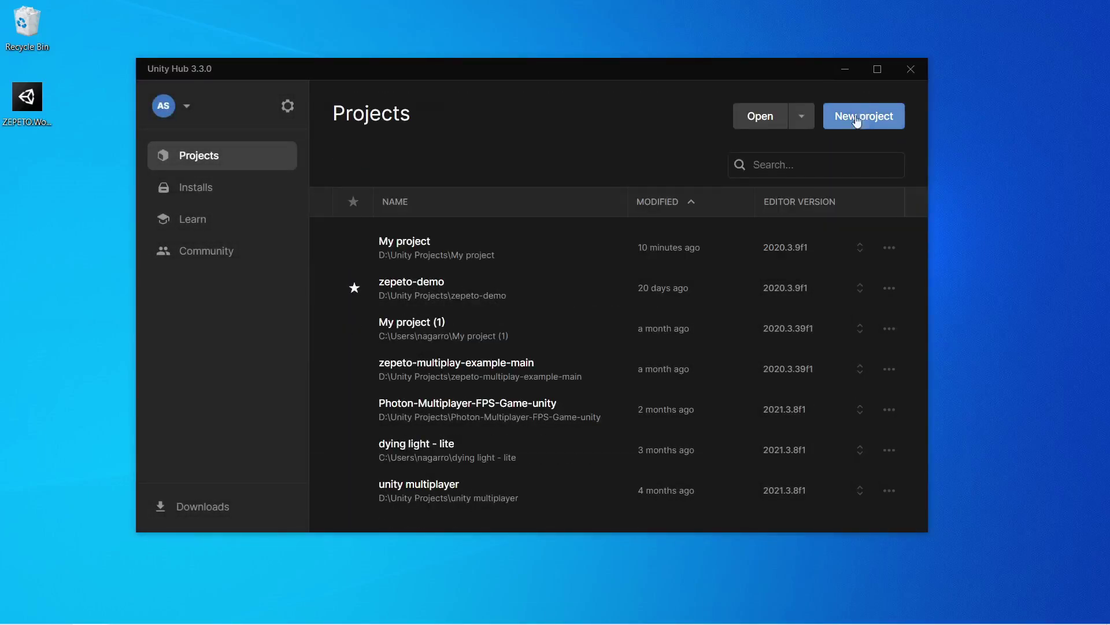
pyautogui.click(855, 118)
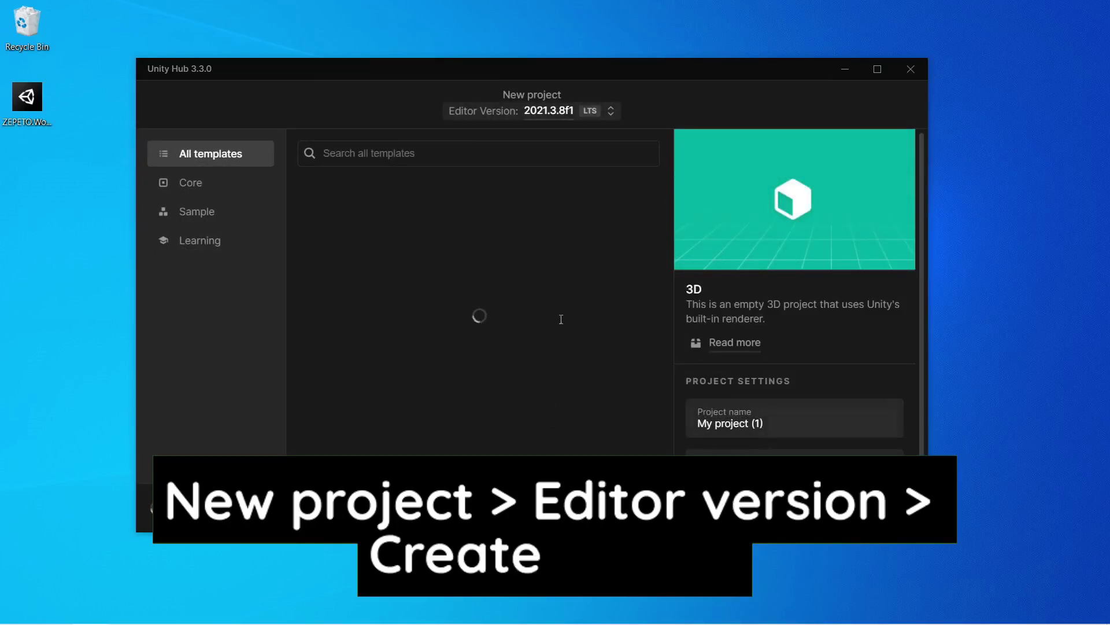
pyautogui.click(562, 116)
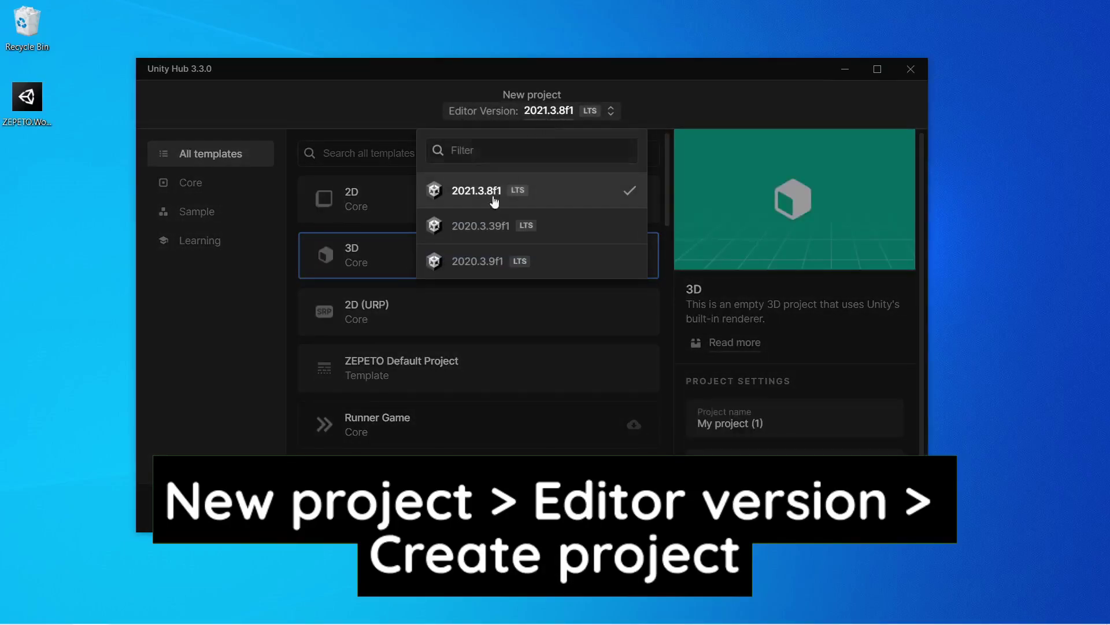
pyautogui.click(493, 261)
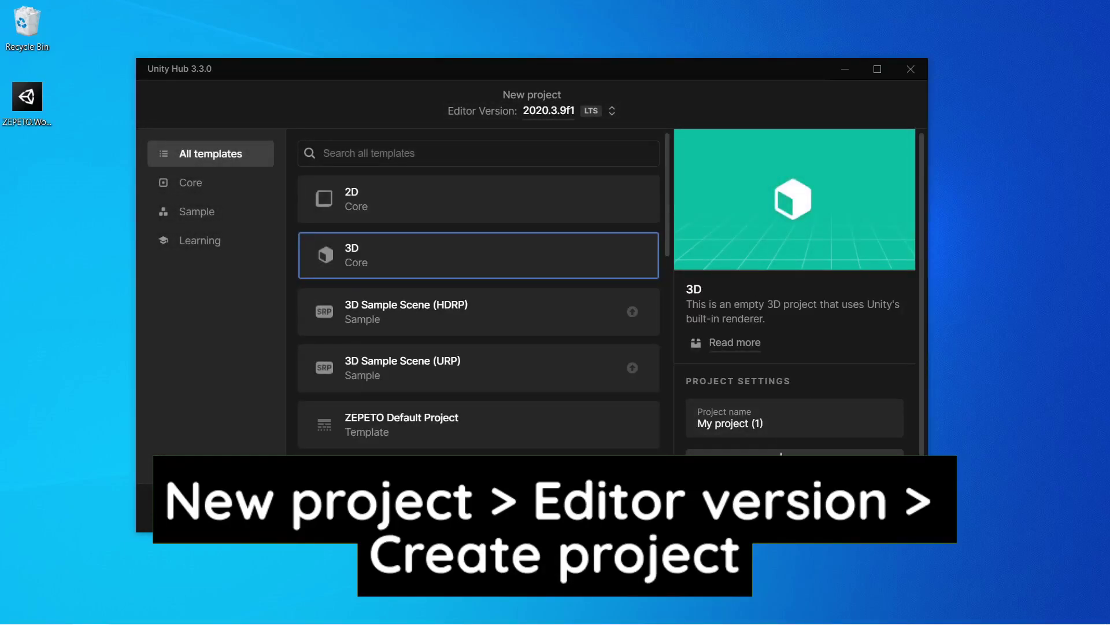
pyautogui.tripleClick(786, 424)
pyautogui.press('BackSpace')
pyautogui.write('zepto-installer')
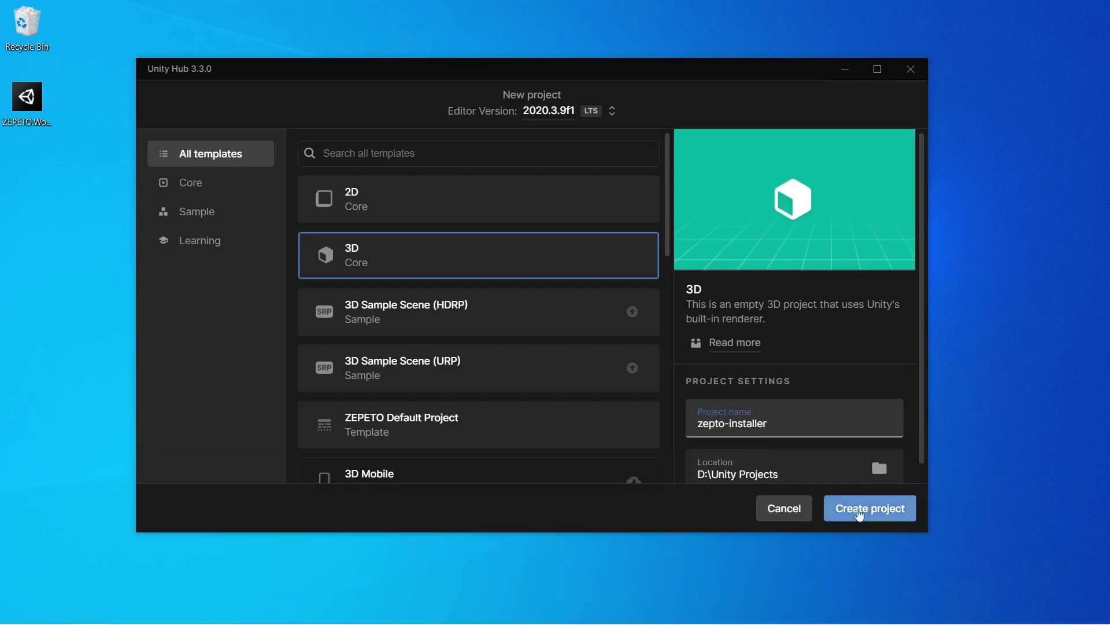
pyautogui.click(858, 508)
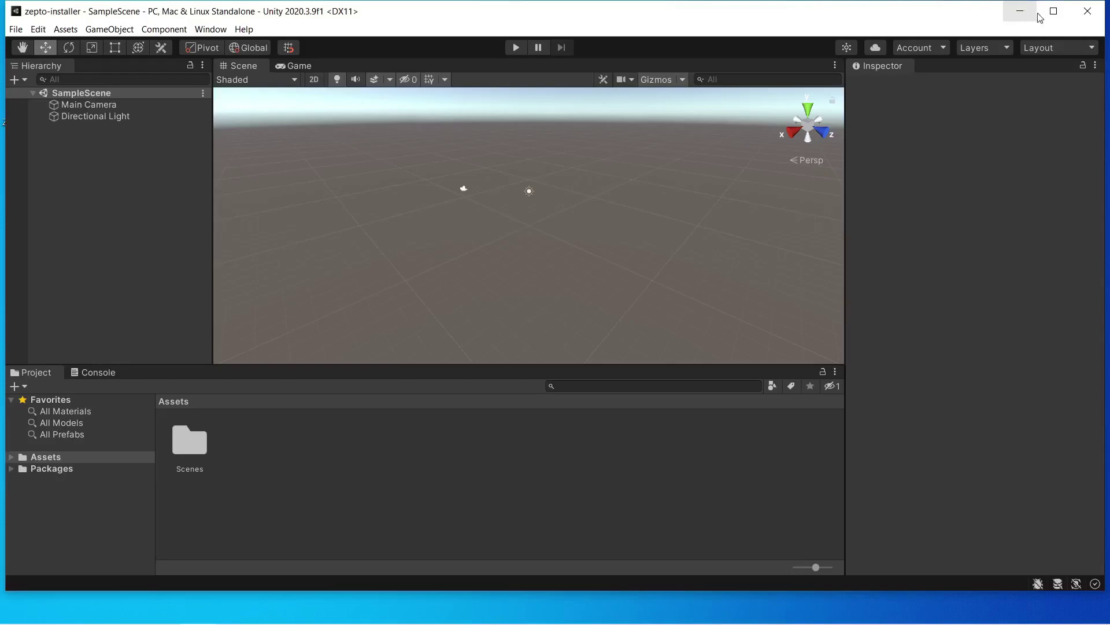
# Step: Import the downloaded ZEPETO.World custom package with ZEPETO_INITIALIZER.cs into zepto-installer, and close the project once the initializer finishes
pyautogui.click(1053, 11)
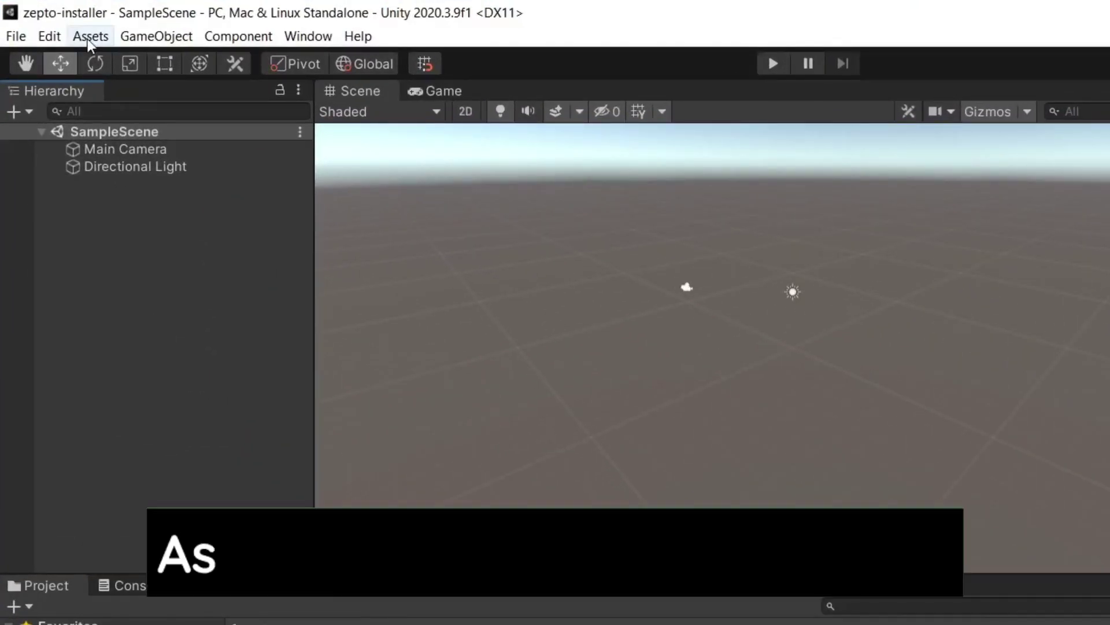
pyautogui.click(60, 24)
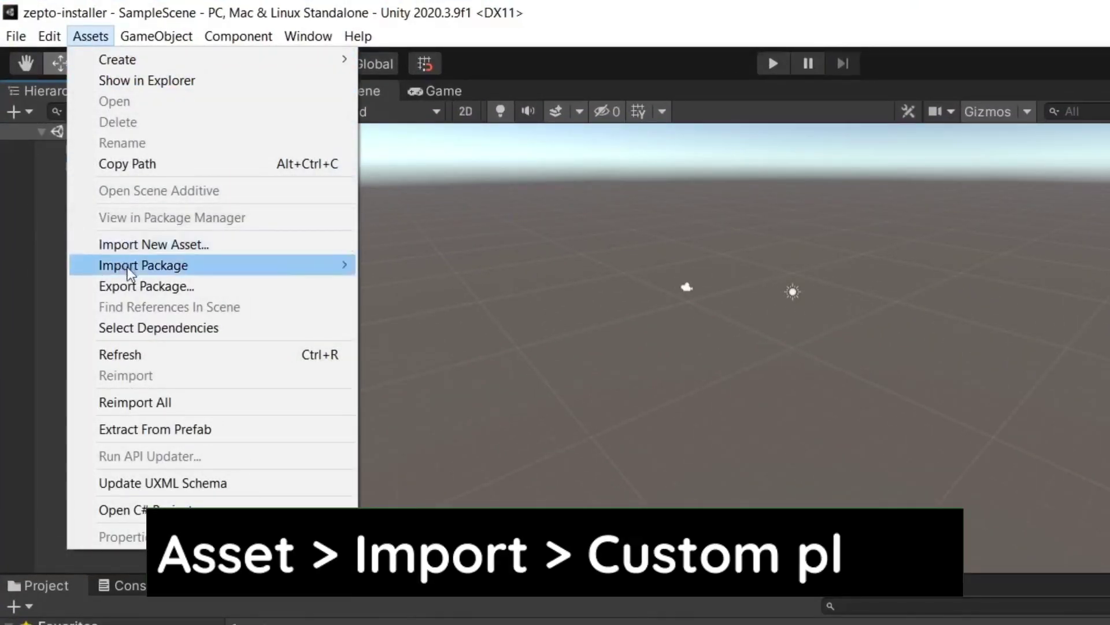
pyautogui.moveTo(173, 264)
pyautogui.click(434, 268)
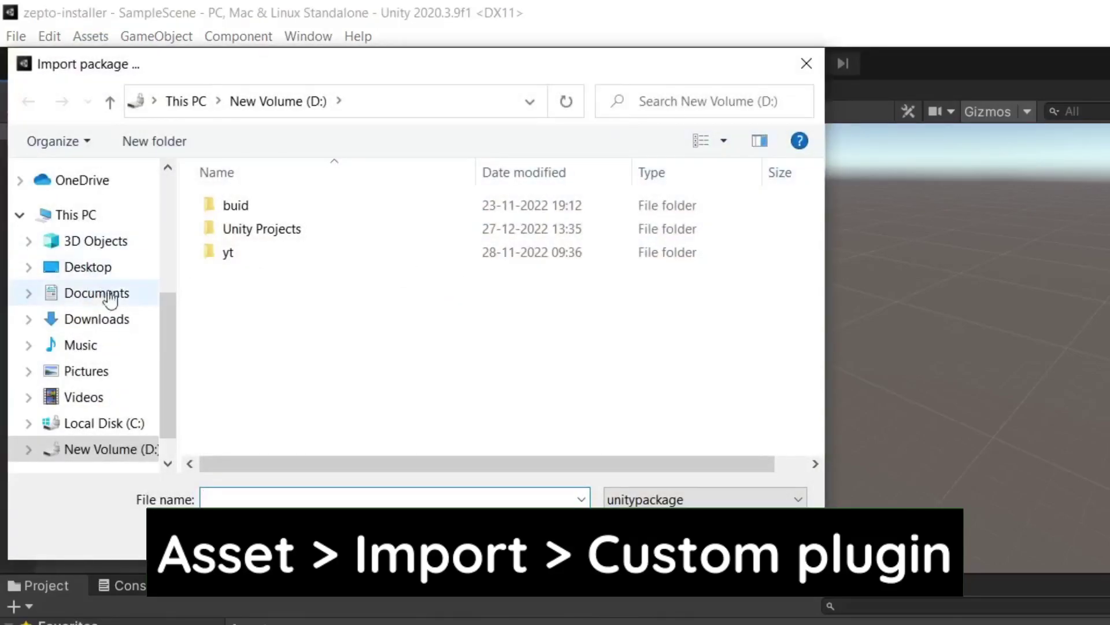
pyautogui.click(104, 293)
pyautogui.click(110, 321)
pyautogui.click(289, 215)
pyautogui.doubleClick(192, 142)
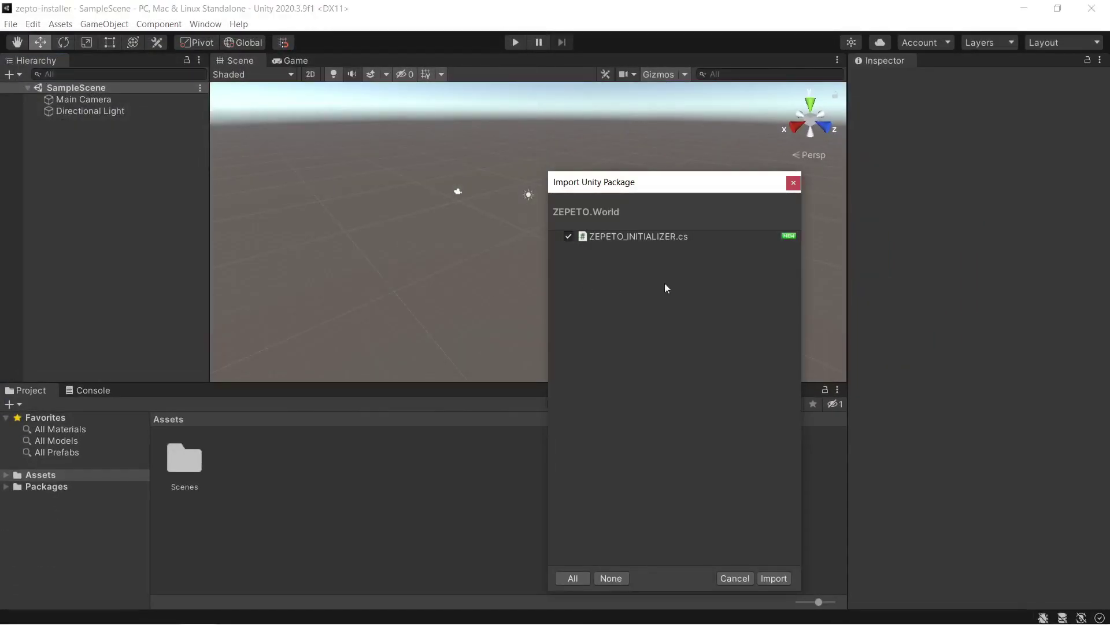
pyautogui.click(773, 577)
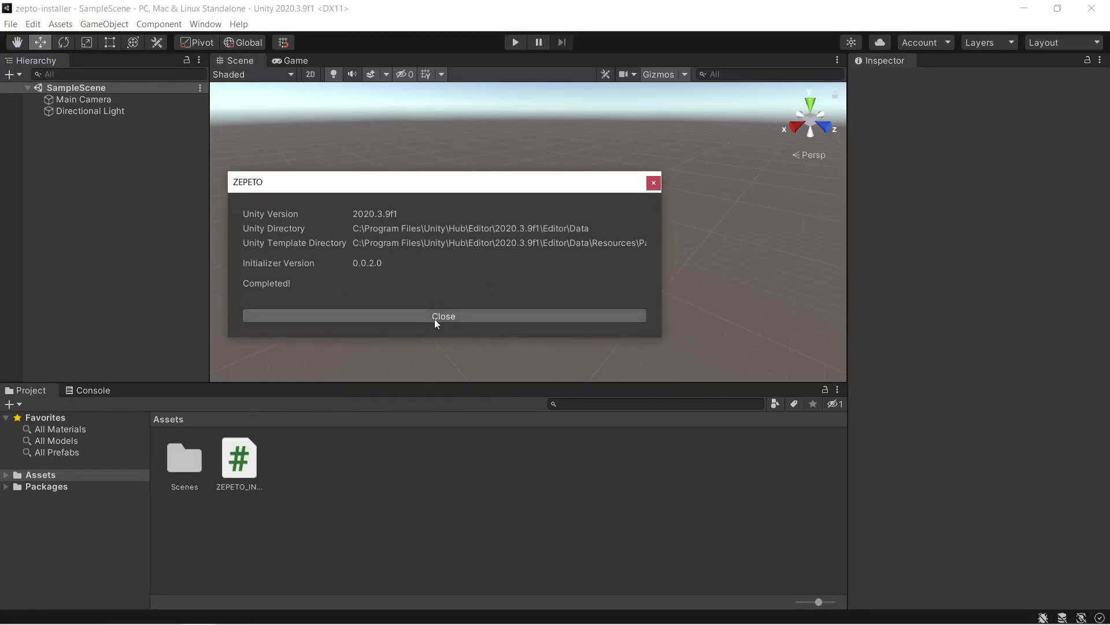
pyautogui.click(436, 318)
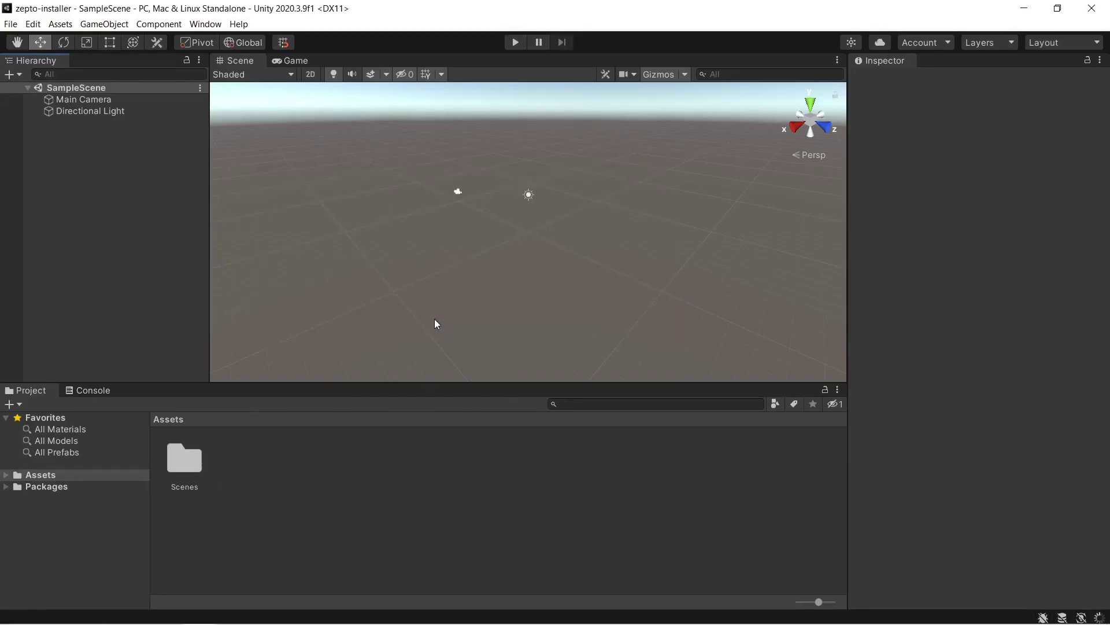
pyautogui.click(1091, 11)
# Step: Create a project named zepeto-project from the ZEPETO Default Project template with editor version 2021.3.8f1
pyautogui.click(862, 166)
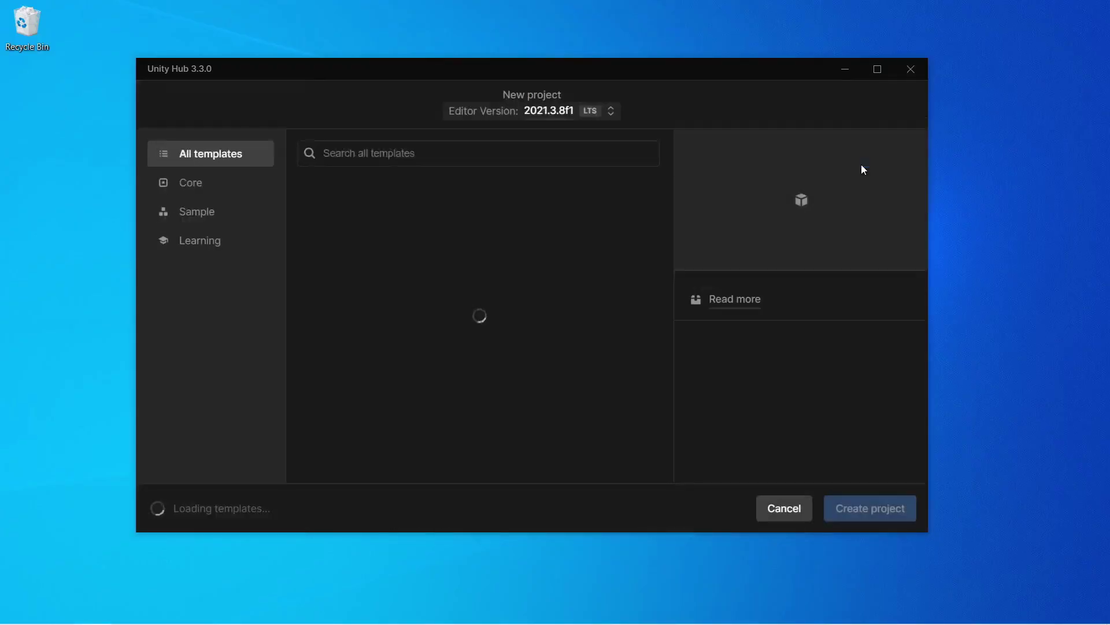
pyautogui.write('zepto-project')
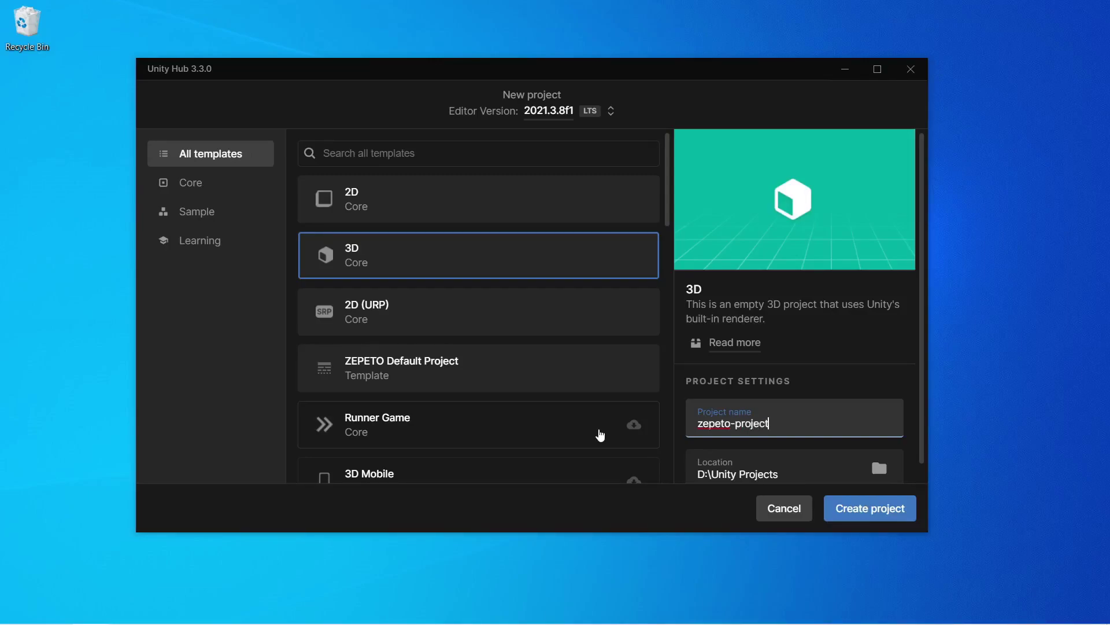
pyautogui.click(374, 366)
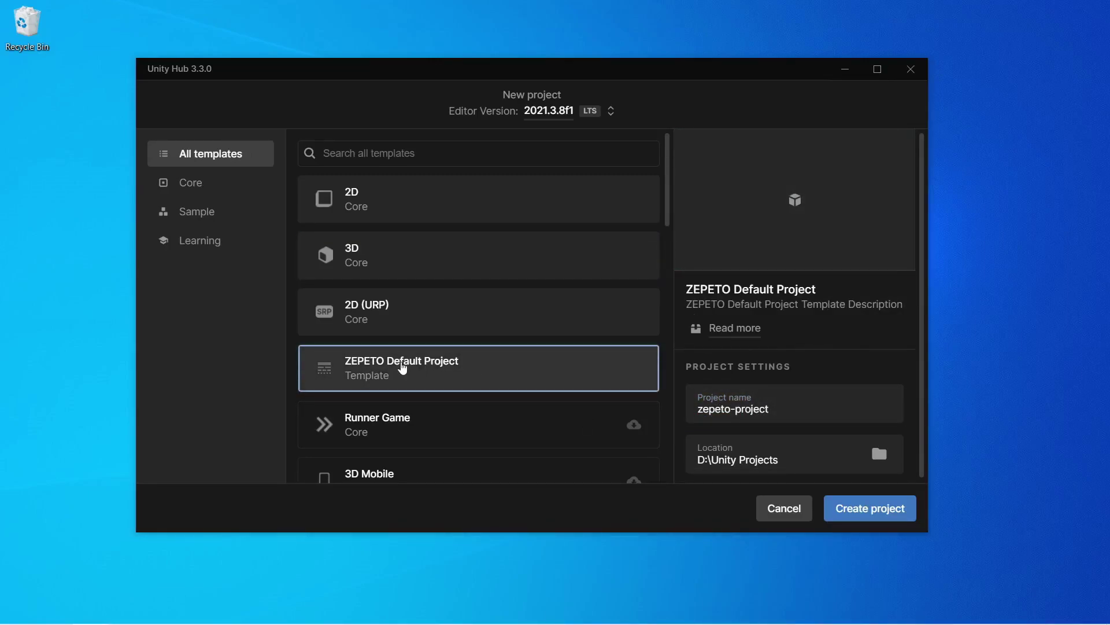
pyautogui.click(849, 514)
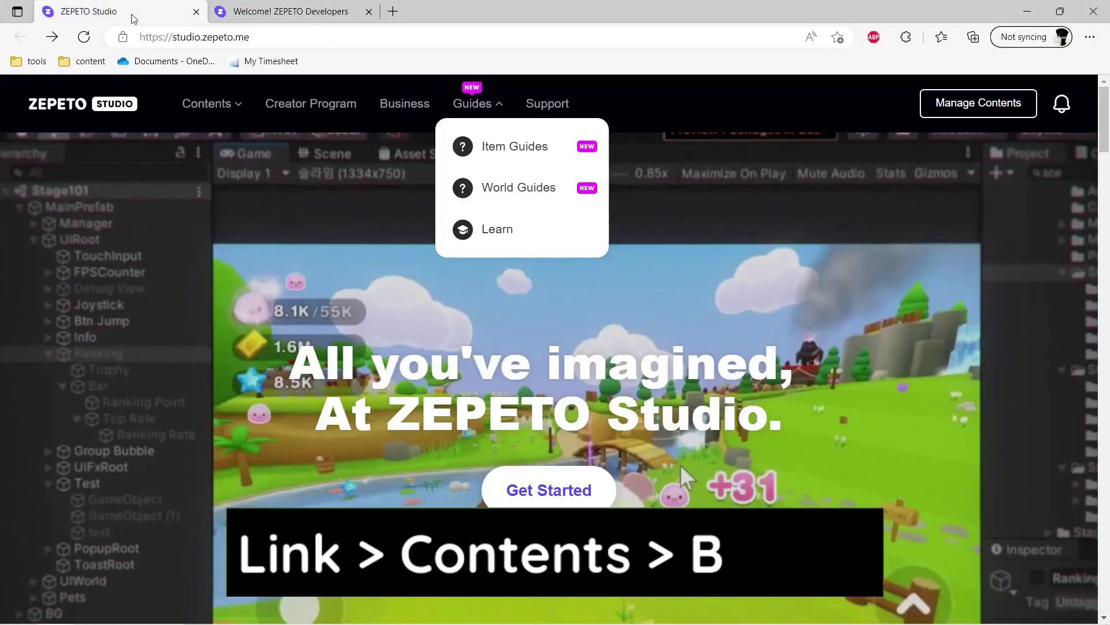
# Step: Switch to the browser and open the build it content page of ZEPETO Studio
pyautogui.moveTo(211, 104)
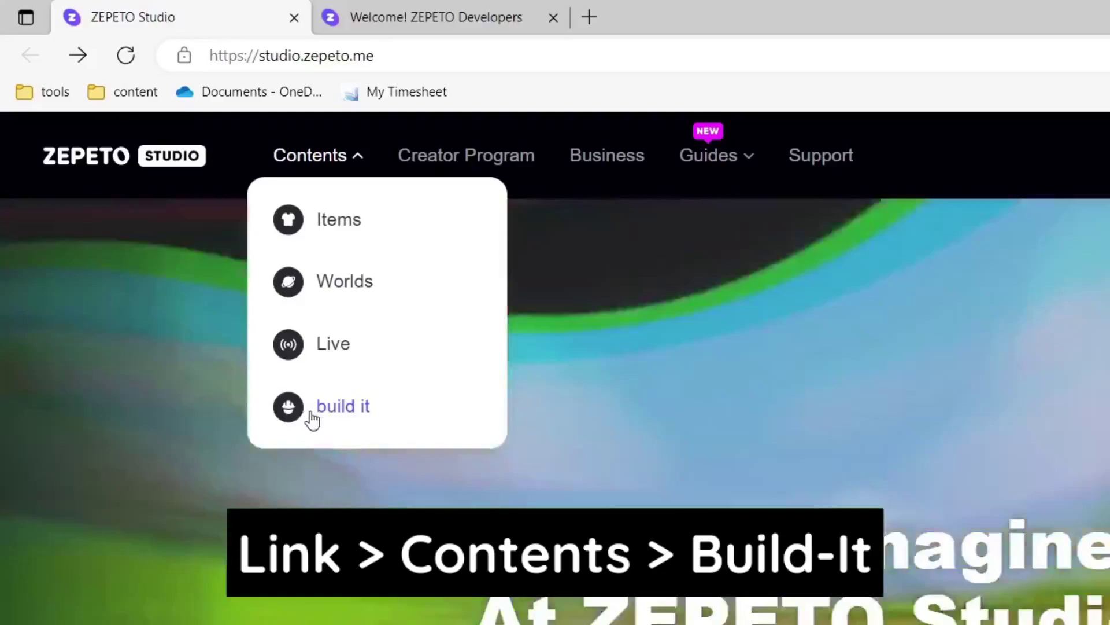
pyautogui.click(347, 411)
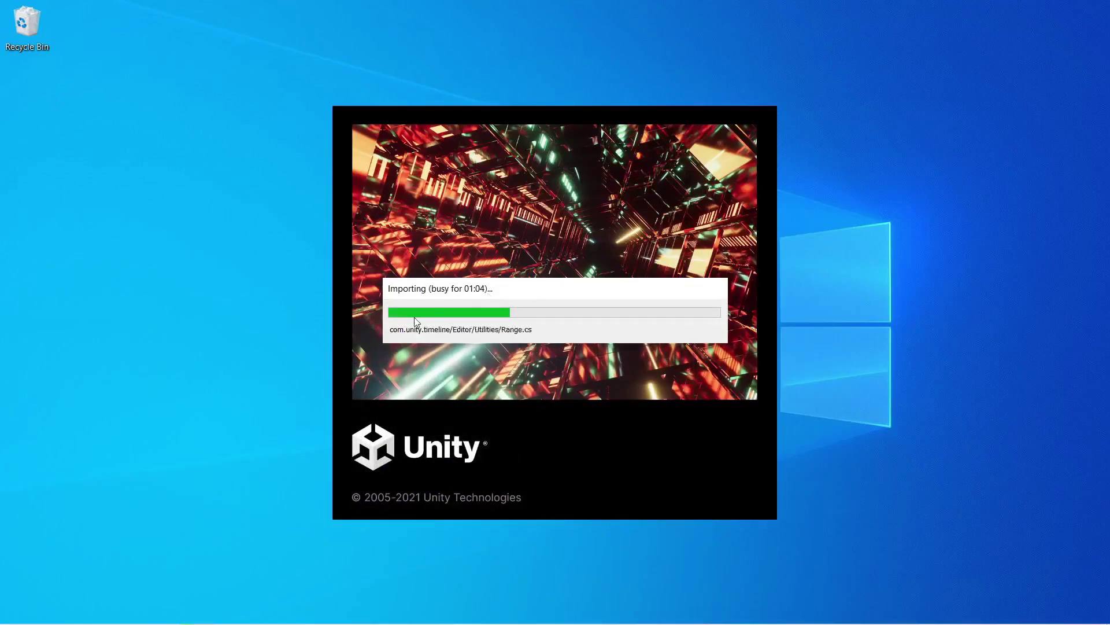
# Step: Launch the ZEPETO Build It desktop app and choose QR Code Login as its sign-in method
pyautogui.press('super')
pyautogui.write('bui')
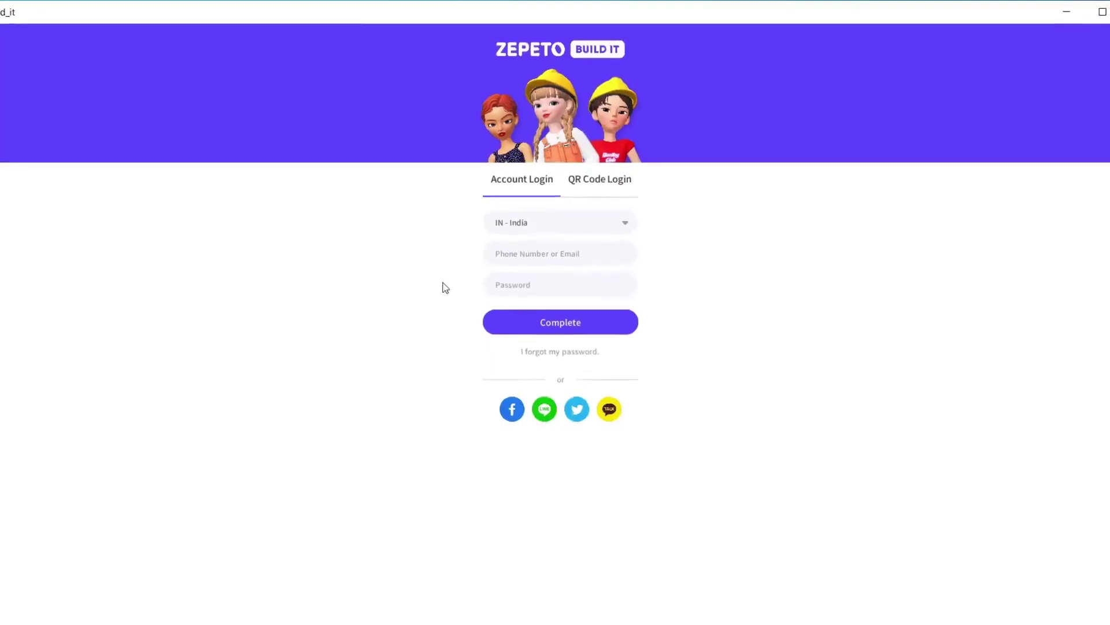
pyautogui.click(549, 268)
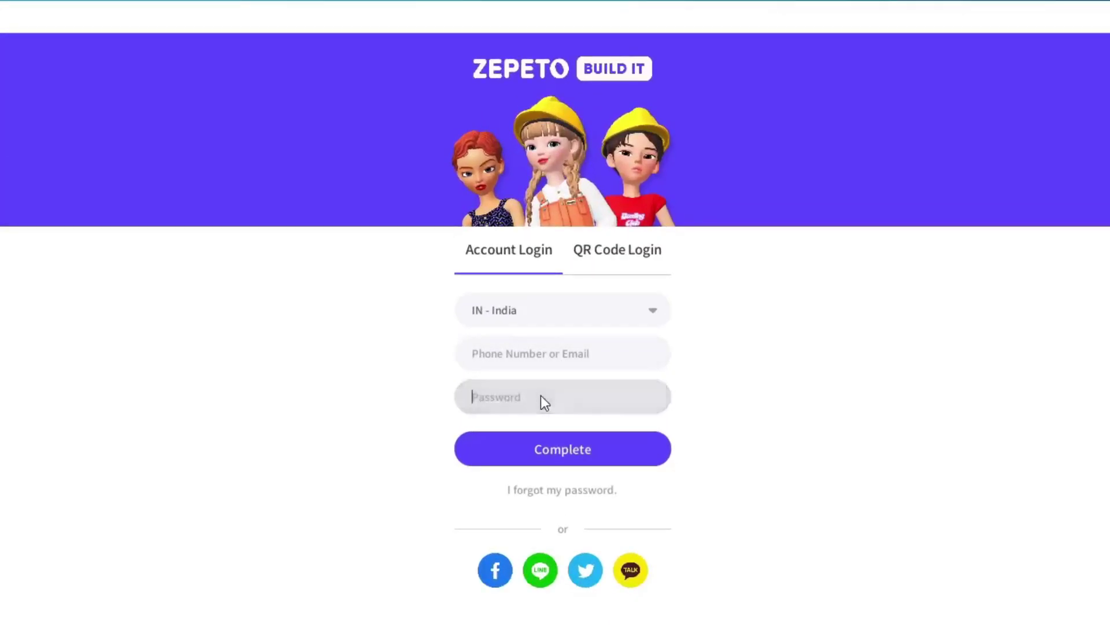
pyautogui.click(583, 253)
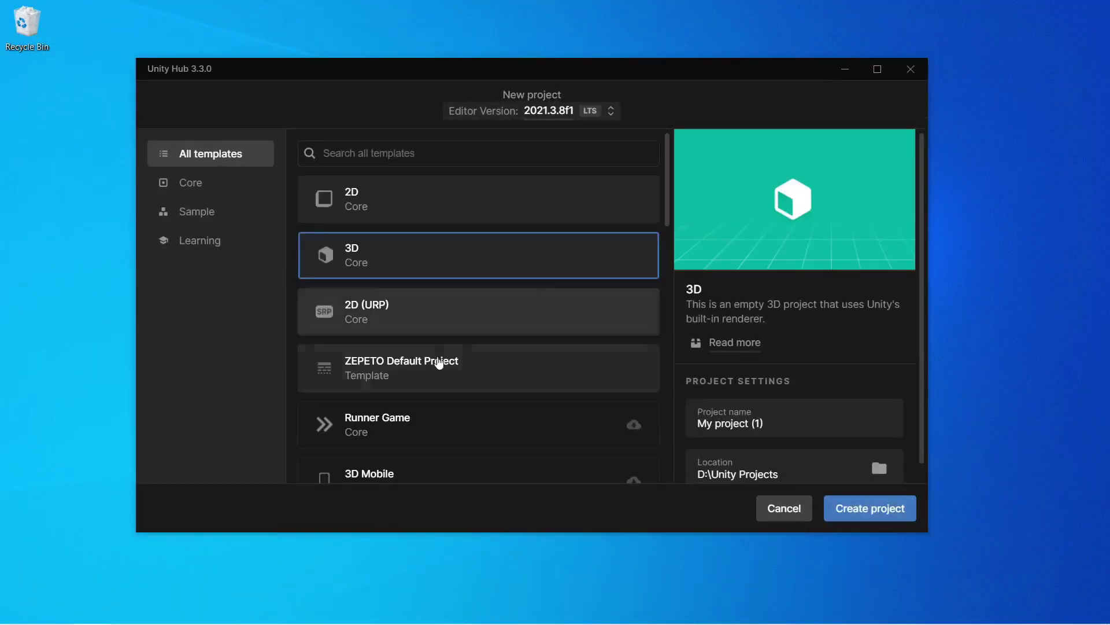
# Step: In Unity Hub, create a project named zepeto-project from the ZEPETO Default Project template with editor version 2020.3.9f1
pyautogui.click(439, 363)
pyautogui.click(565, 128)
pyautogui.click(457, 429)
pyautogui.click(751, 399)
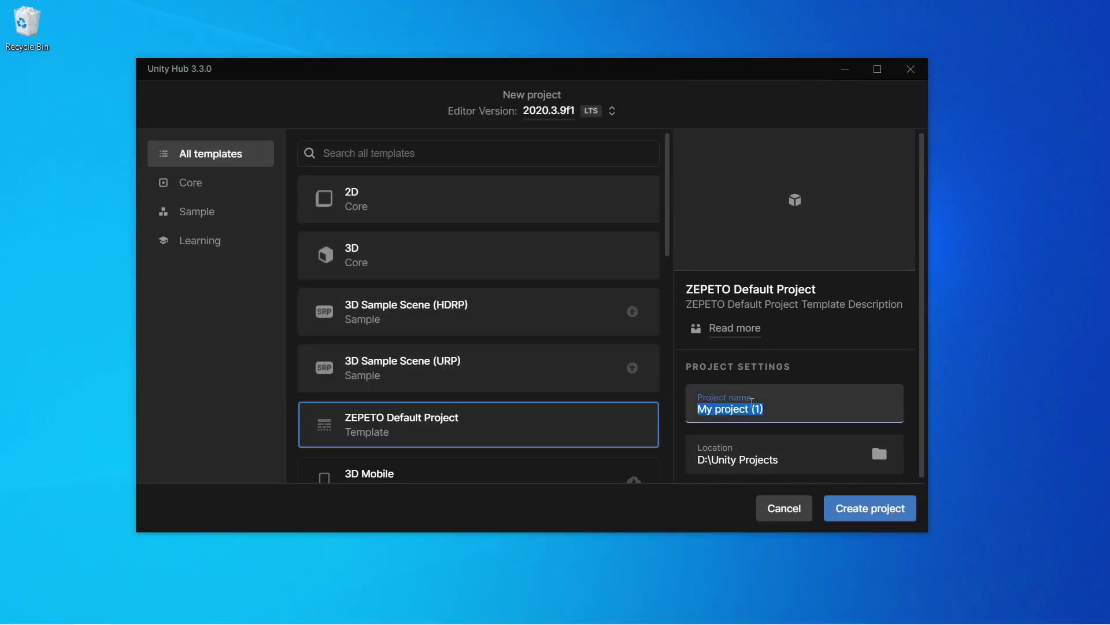
pyautogui.write('zepeto project')
pyautogui.click(849, 514)
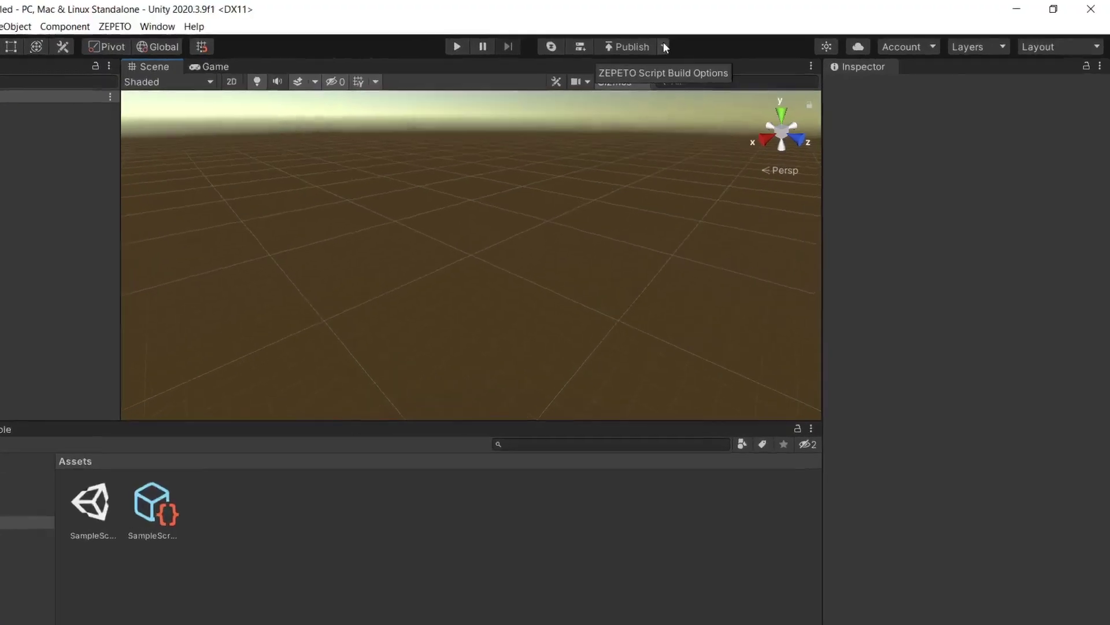
# Step: Check the account, multiplay and platform entries in the ZEPETO script build options
pyautogui.click(702, 42)
pyautogui.moveTo(717, 107)
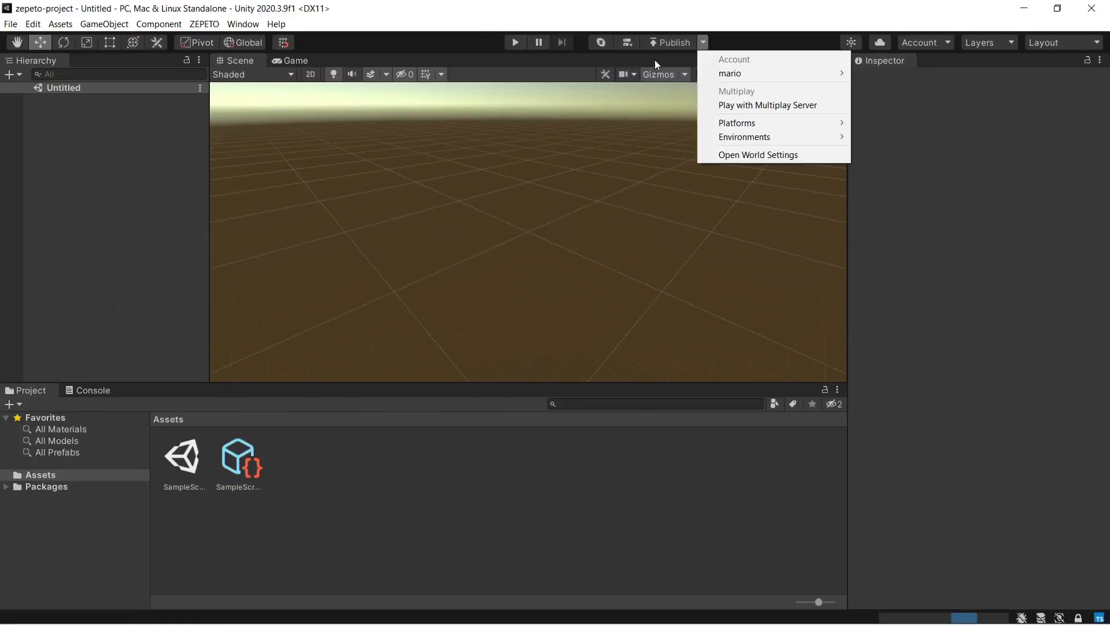
pyautogui.click(381, 90)
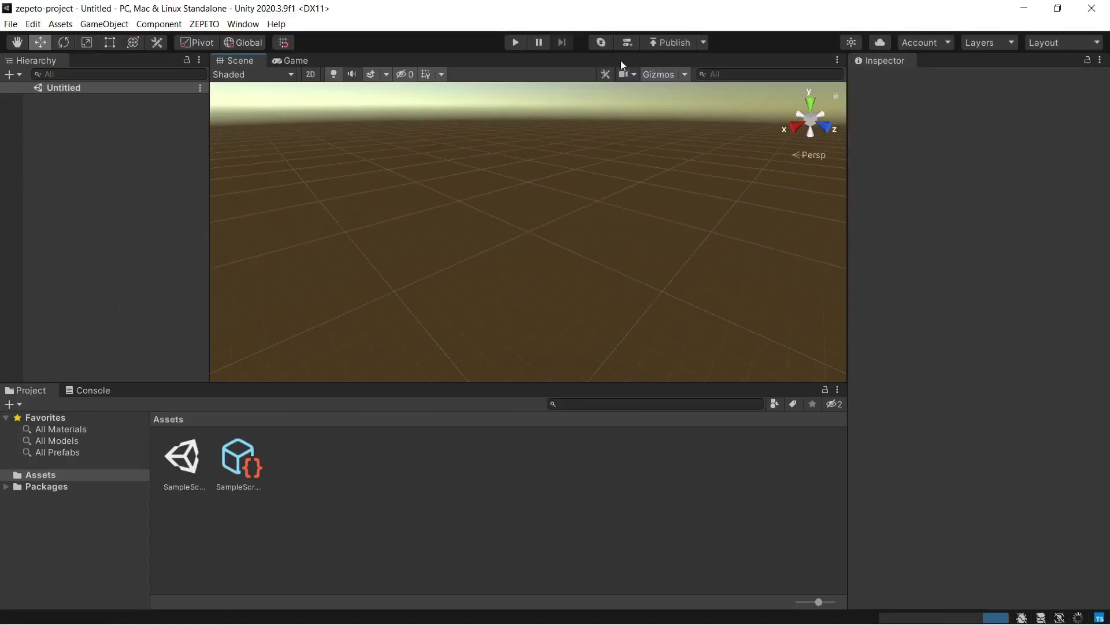
# Step: Open SampleScene from the Assets folder and test it briefly in play mode
pyautogui.doubleClick(169, 458)
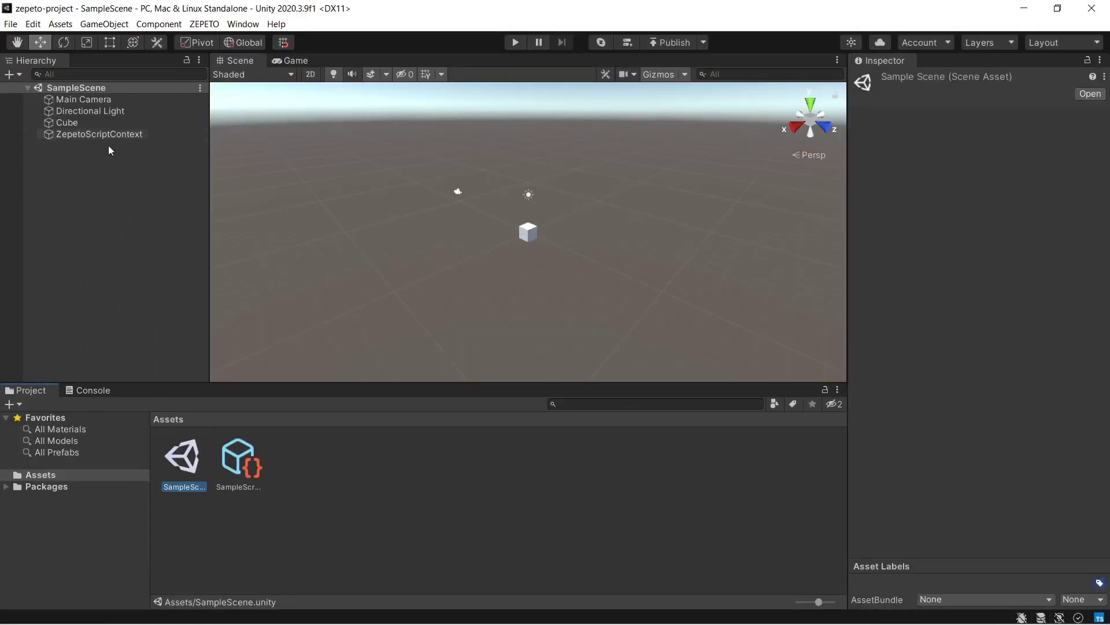
pyautogui.click(516, 42)
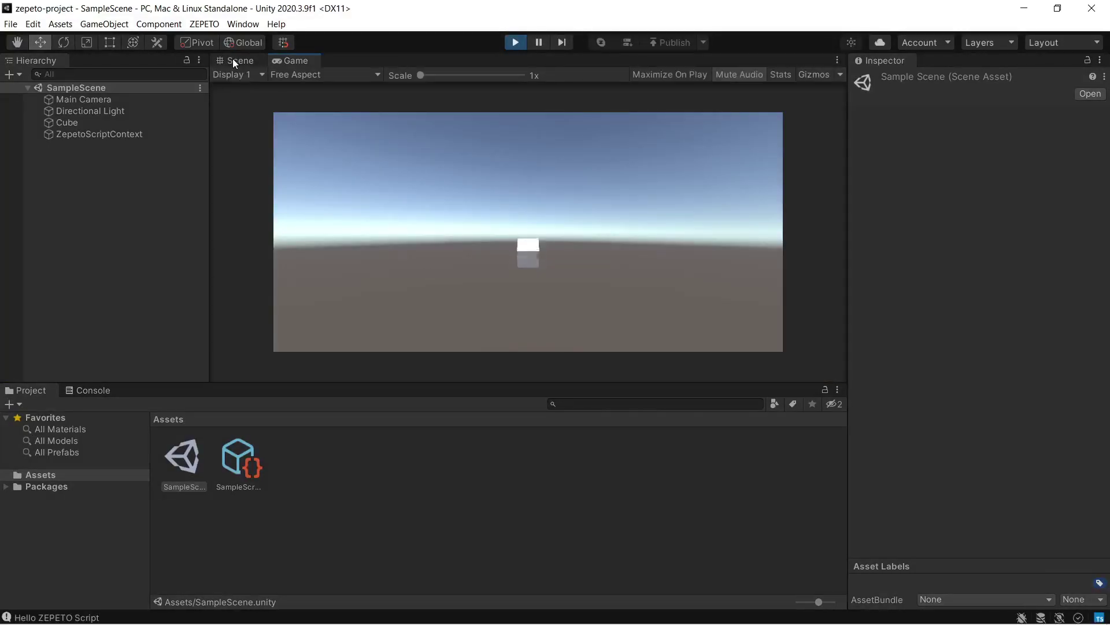
pyautogui.click(516, 43)
# Step: Start Play on ZEPETO for SampleScene and confirm the build
pyautogui.click(601, 42)
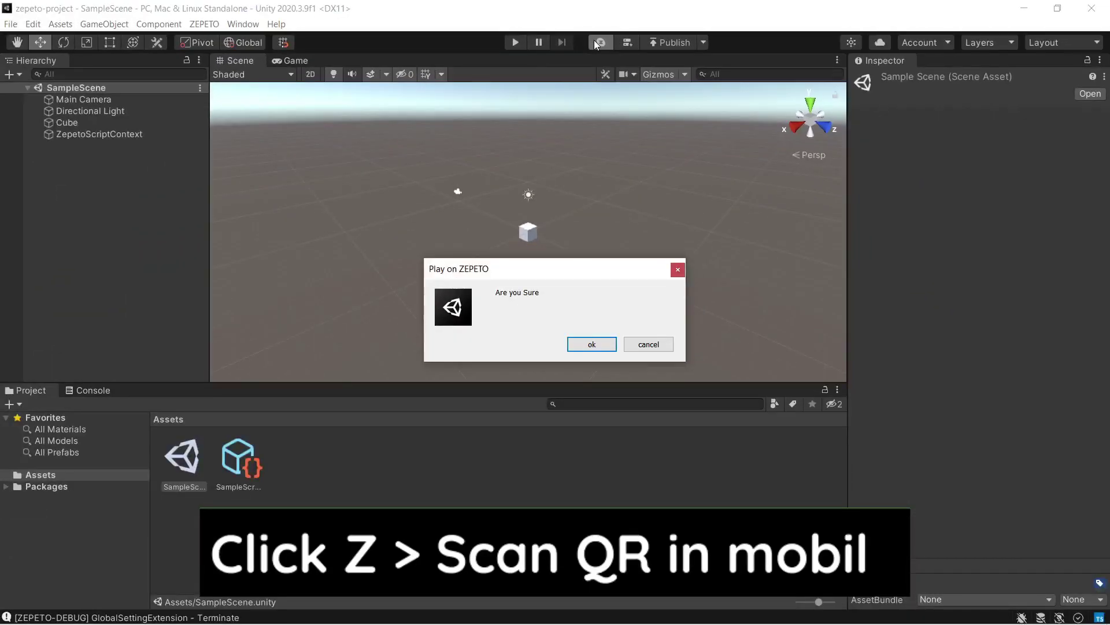
pyautogui.click(621, 617)
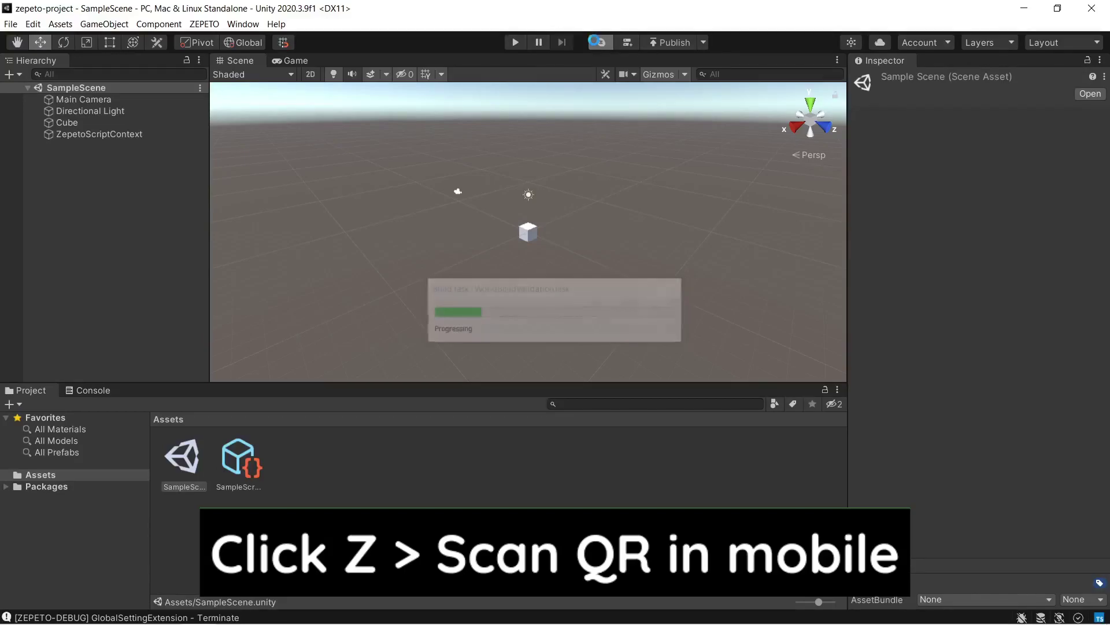